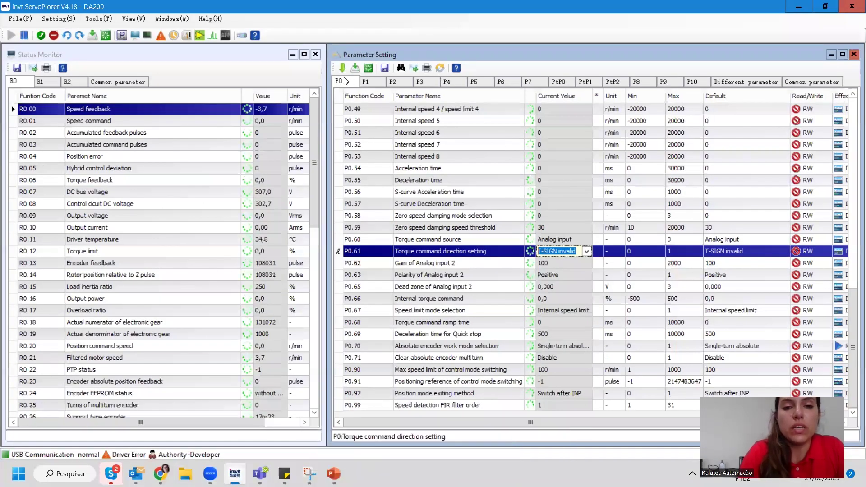
Step: Set the P0.03 control mode parameter to Torque mode
{"action": "left_click", "coordinate": [339, 81]}
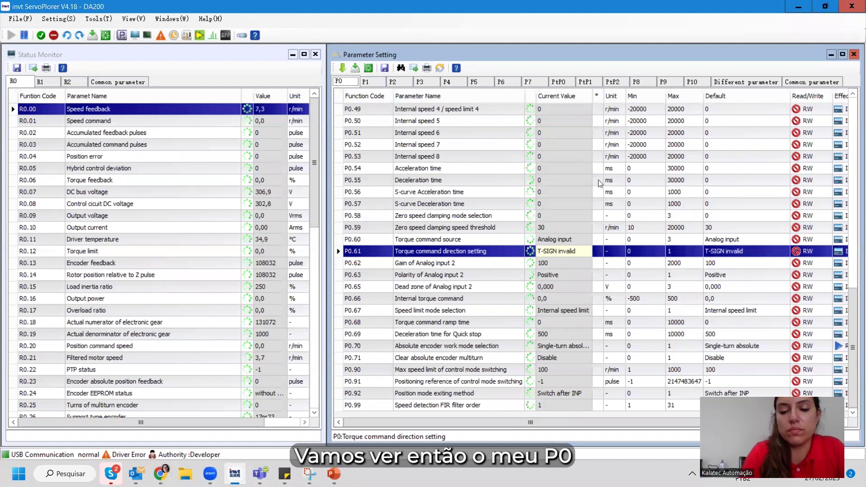
{"action": "left_click", "coordinate": [438, 217]}
{"action": "key", "text": "Up"}
{"action": "key", "text": "Up"}
{"action": "key", "text": "Up"}
{"action": "key", "text": "Up"}
{"action": "key", "text": "Up"}
{"action": "key", "text": "Up"}
{"action": "key", "text": "Up"}
{"action": "key", "text": "Up"}
{"action": "key", "text": "Up"}
{"action": "key", "text": "Up"}
{"action": "key", "text": "Up"}
{"action": "key", "text": "Up"}
{"action": "key", "text": "Up"}
{"action": "key", "text": "Up"}
{"action": "key", "text": "Up"}
{"action": "key", "text": "Up"}
{"action": "key", "text": "Up"}
{"action": "key", "text": "Up"}
{"action": "key", "text": "Up"}
{"action": "key", "text": "Up"}
{"action": "key", "text": "Up"}
{"action": "key", "text": "Up"}
{"action": "key", "text": "Up"}
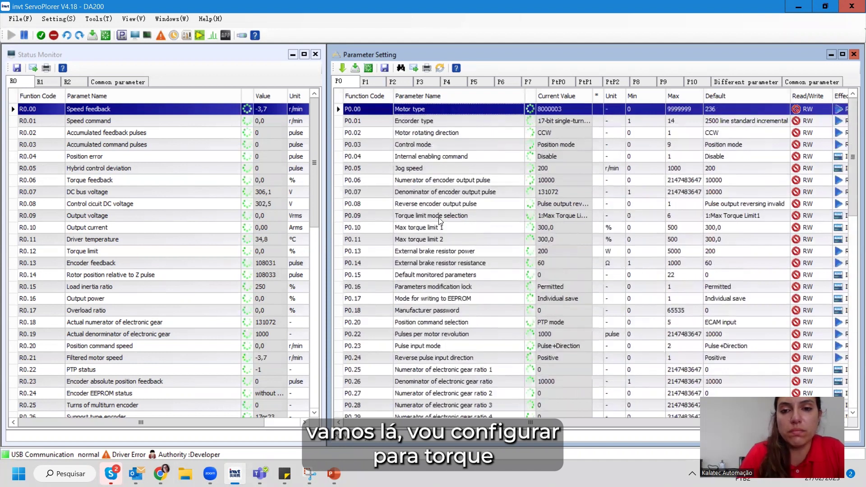
{"action": "left_click", "coordinate": [587, 149]}
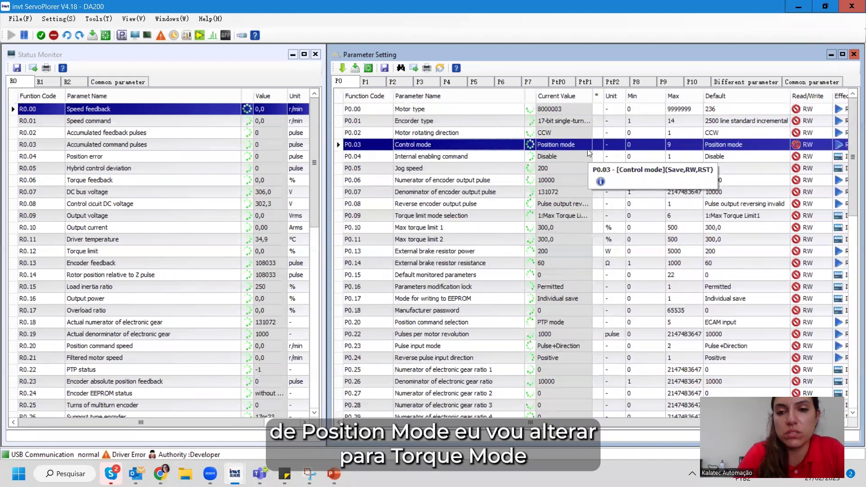
{"action": "left_click", "coordinate": [587, 149]}
{"action": "left_click", "coordinate": [588, 148]}
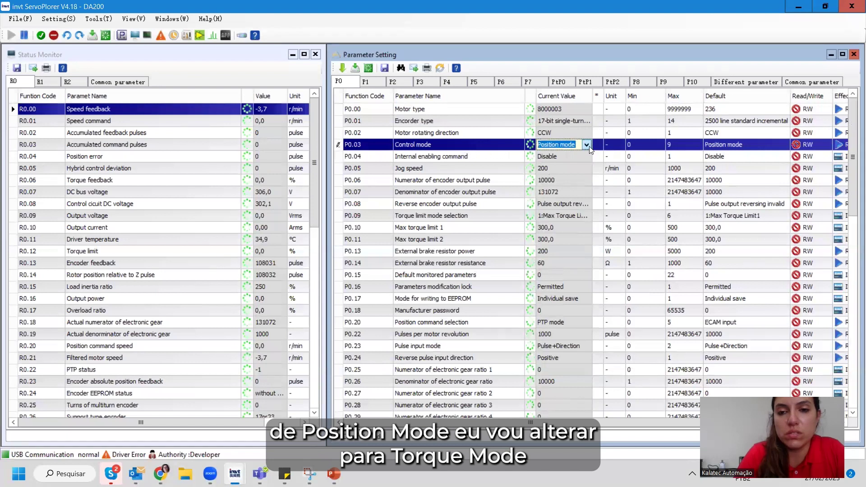
{"action": "left_click", "coordinate": [587, 146]}
{"action": "left_click", "coordinate": [554, 173]}
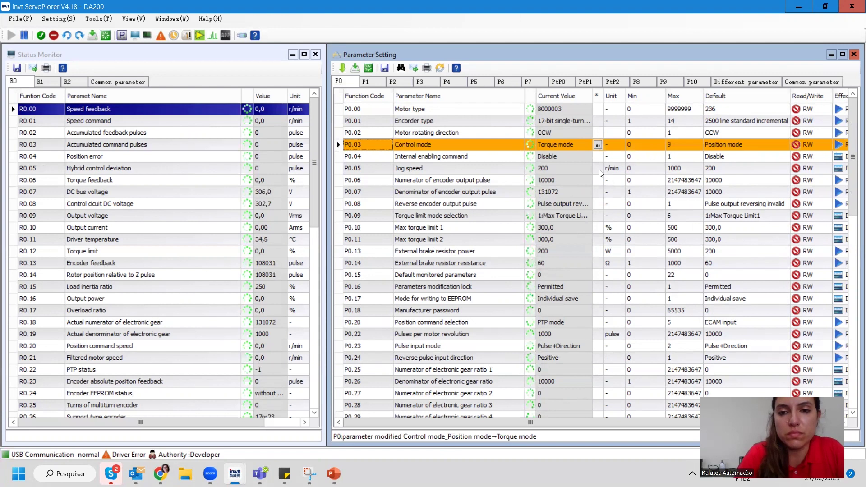
Step: Set the P0.09 torque limit mode selection to 6:Analog Torque command(>0V)
{"action": "key", "text": "Down"}
{"action": "key", "text": "Down"}
{"action": "key", "text": "Down"}
{"action": "key", "text": "Down"}
{"action": "key", "text": "Down"}
{"action": "key", "text": "Down"}
{"action": "key", "text": "Down"}
{"action": "key", "text": "Down"}
{"action": "key", "text": "Down"}
{"action": "key", "text": "Down"}
{"action": "key", "text": "Down"}
{"action": "key", "text": "Down"}
{"action": "key", "text": "Down"}
{"action": "key", "text": "Down"}
{"action": "key", "text": "Down"}
{"action": "key", "text": "Down"}
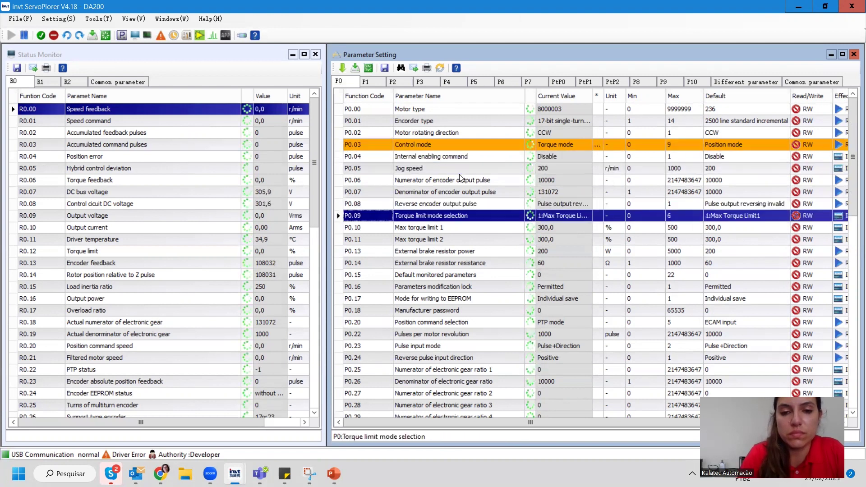
{"action": "key", "text": "Up"}
{"action": "key", "text": "Up"}
{"action": "key", "text": "Up"}
{"action": "key", "text": "Up"}
{"action": "key", "text": "Up"}
{"action": "key", "text": "Up"}
{"action": "key", "text": "Up"}
{"action": "key", "text": "Up"}
{"action": "key", "text": "Up"}
{"action": "key", "text": "Up"}
{"action": "key", "text": "Up"}
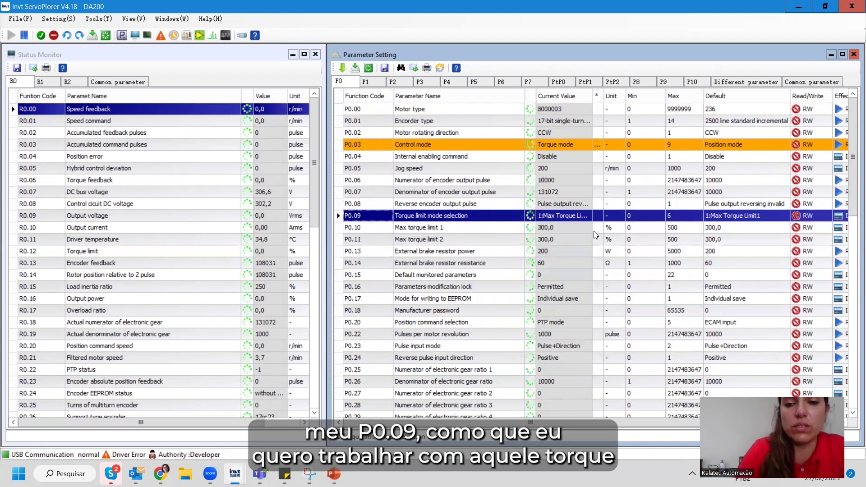
{"action": "left_click", "coordinate": [582, 215]}
{"action": "left_click", "coordinate": [586, 216]}
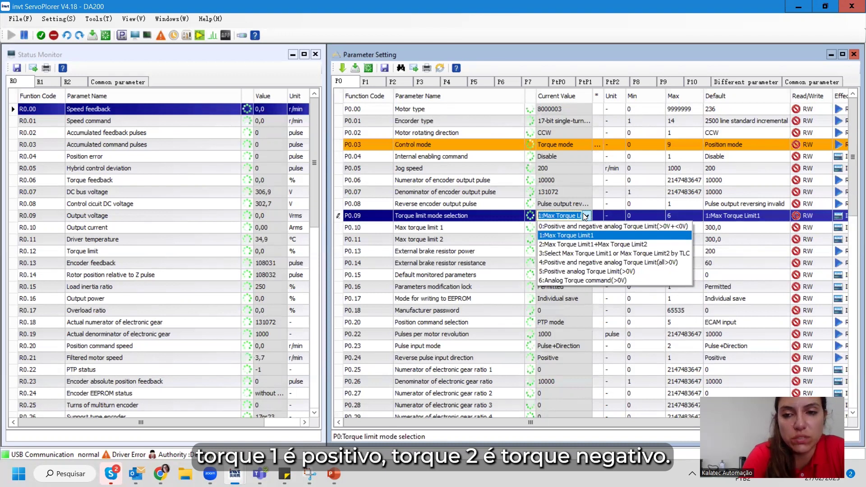
{"action": "left_click", "coordinate": [582, 281]}
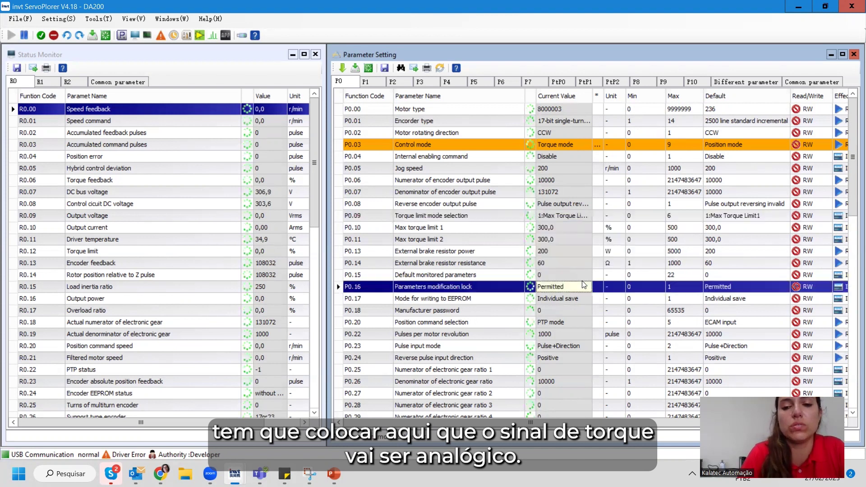
{"action": "left_click", "coordinate": [577, 217]}
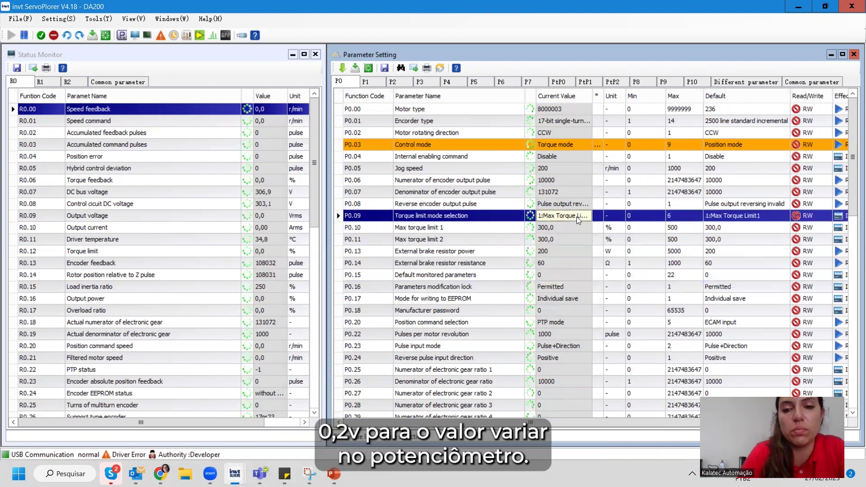
{"action": "left_click", "coordinate": [587, 215]}
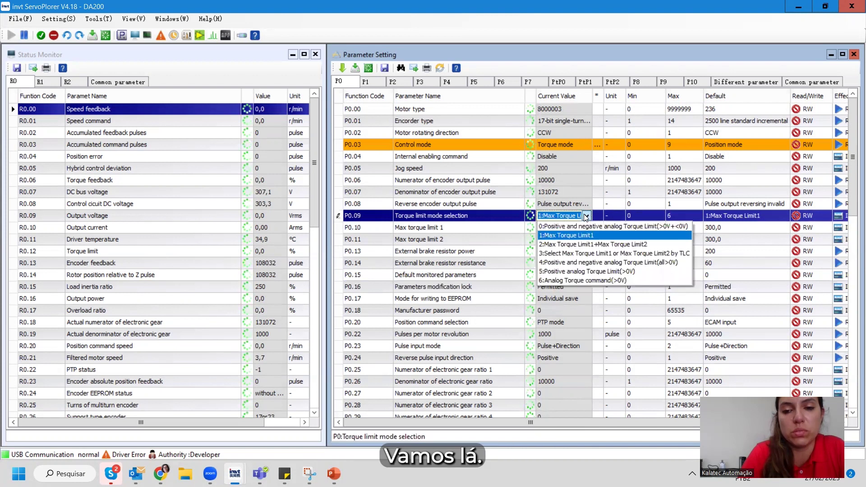
{"action": "left_click", "coordinate": [548, 281]}
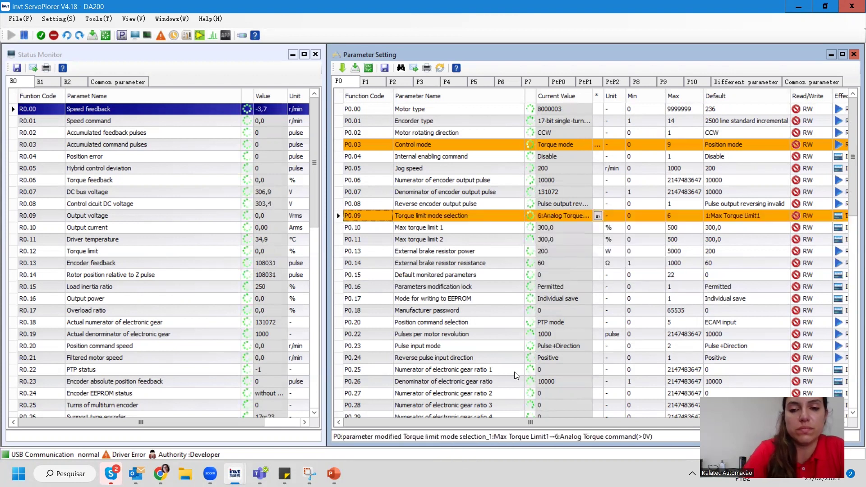
Step: Review the P0 parameters from max torque limit 1 down to the torque command ramp time and torque command source
{"action": "left_click", "coordinate": [546, 226]}
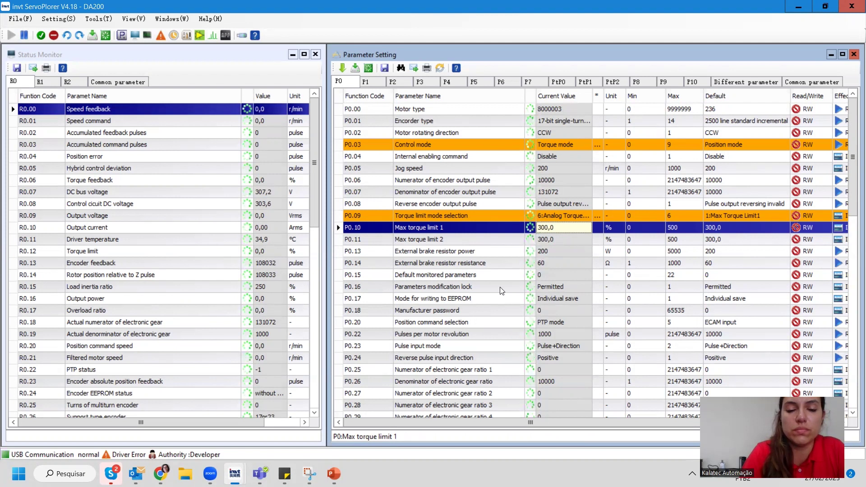
{"action": "left_click", "coordinate": [461, 287]}
{"action": "key", "text": "Down"}
{"action": "key", "text": "Down"}
{"action": "key", "text": "Down"}
{"action": "key", "text": "Down"}
{"action": "key", "text": "Down"}
{"action": "key", "text": "Down"}
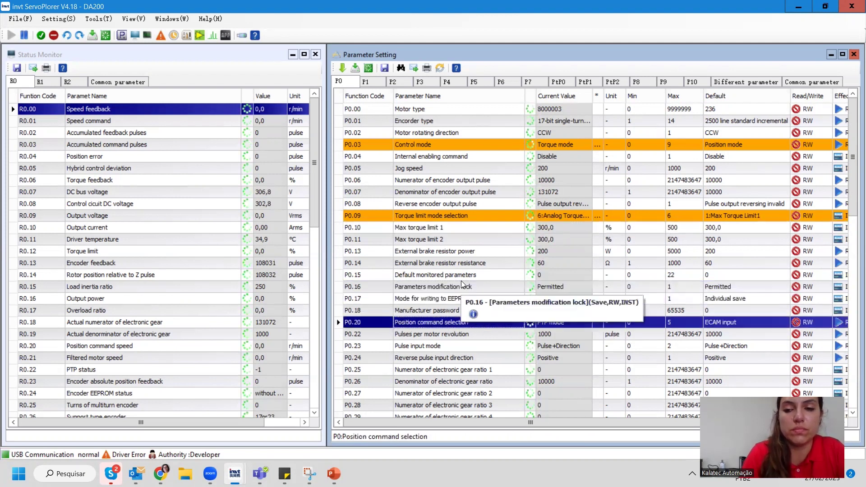
{"action": "key", "text": "Down"}
{"action": "key", "text": "Down"}
{"action": "key", "text": "Down"}
{"action": "key", "text": "Down"}
{"action": "key", "text": "Down"}
{"action": "key", "text": "Down"}
{"action": "key", "text": "Down"}
{"action": "key", "text": "Down"}
{"action": "key", "text": "Down"}
{"action": "key", "text": "Down"}
{"action": "key", "text": "Down"}
{"action": "key", "text": "Down"}
{"action": "key", "text": "Down"}
{"action": "key", "text": "Down"}
{"action": "key", "text": "Down"}
{"action": "key", "text": "Down"}
{"action": "key", "text": "Down"}
{"action": "key", "text": "Down"}
{"action": "key", "text": "Down"}
{"action": "key", "text": "Down"}
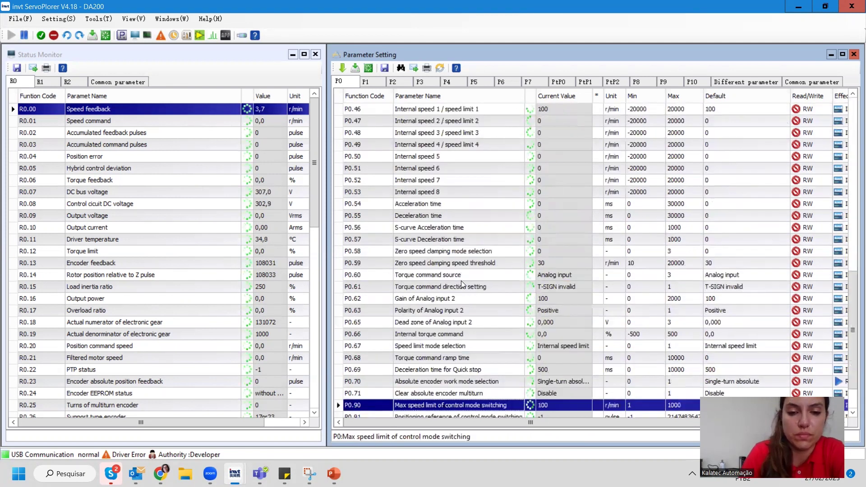
{"action": "key", "text": "Down"}
{"action": "key", "text": "Down"}
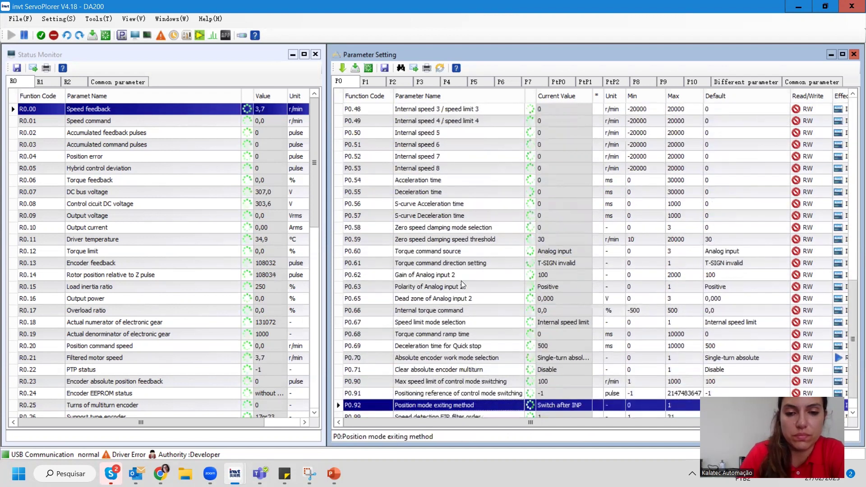
{"action": "left_click", "coordinate": [470, 334]}
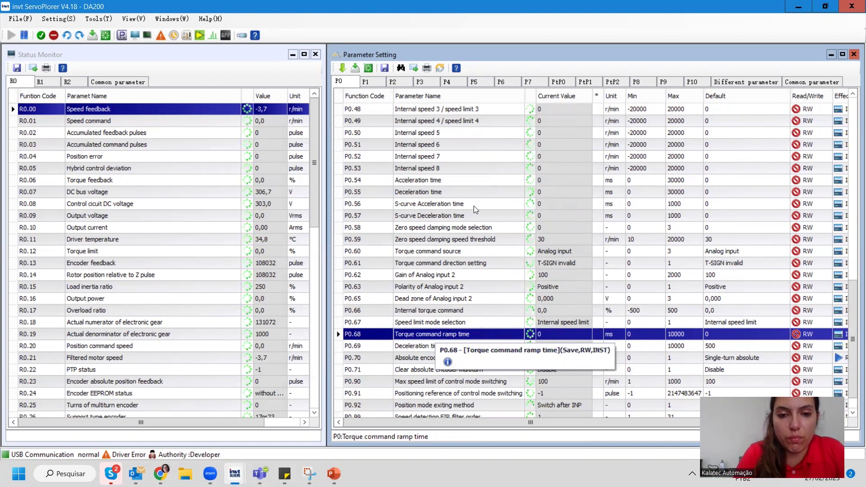
{"action": "left_click", "coordinate": [429, 256]}
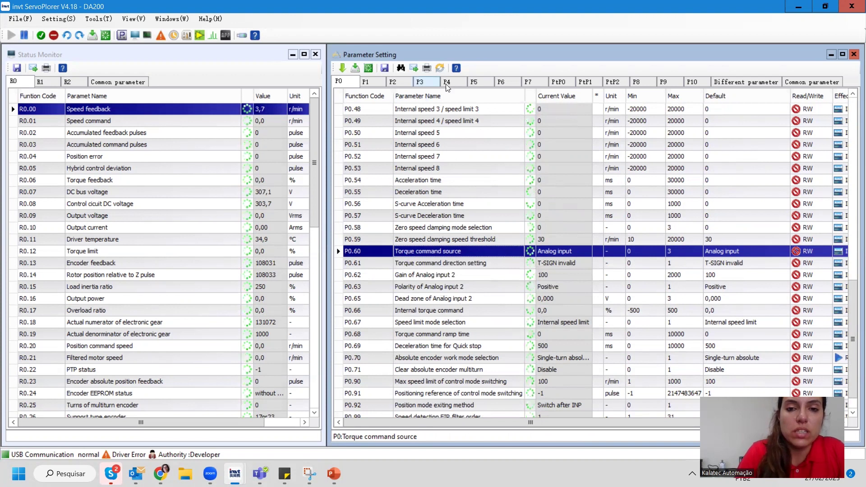
Step: Set the P3.26 function selection of Analog input 1 to 4:Torque Command
{"action": "left_click", "coordinate": [432, 83]}
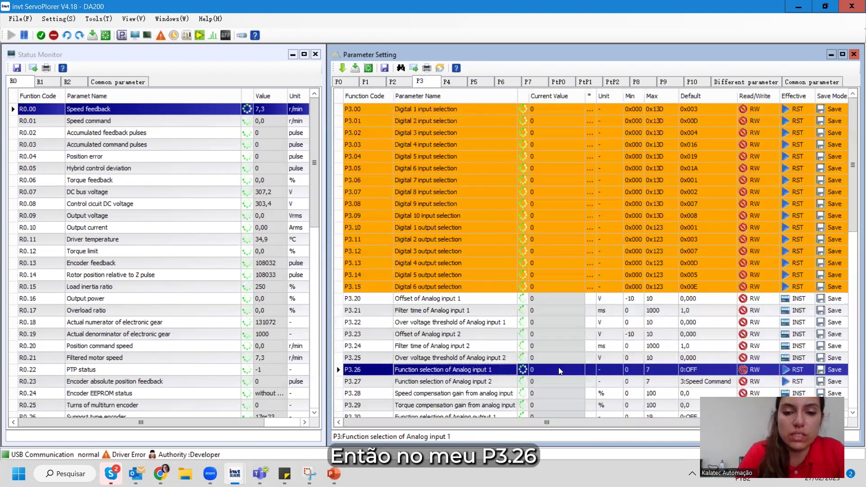
{"action": "left_click", "coordinate": [579, 370]}
{"action": "left_click", "coordinate": [578, 370]}
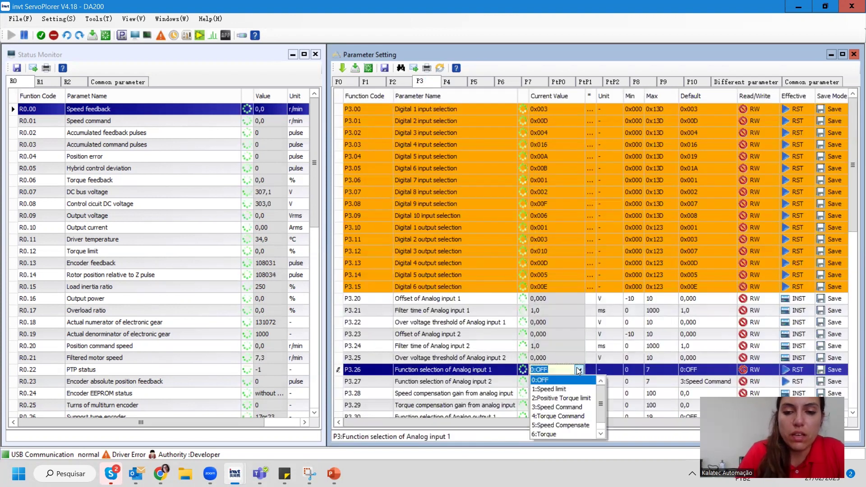
{"action": "left_click", "coordinate": [554, 416]}
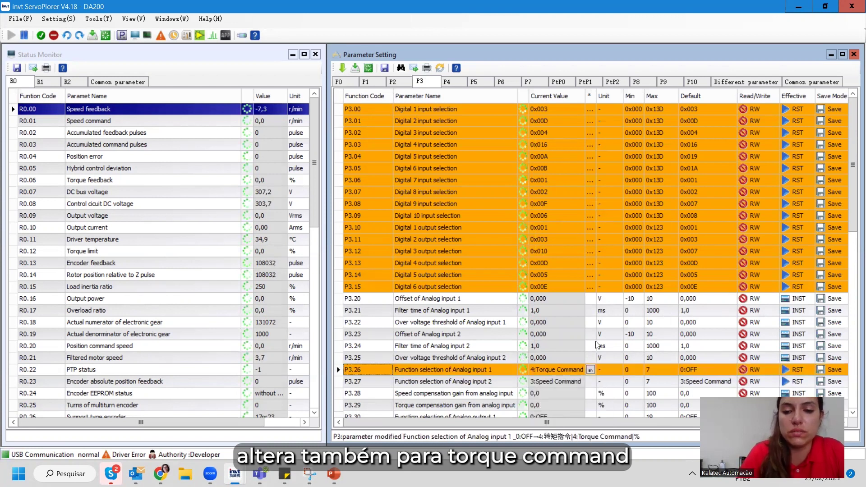
Step: Write the modified parameters to the drive and close the alarm information window
{"action": "left_click", "coordinate": [413, 67]}
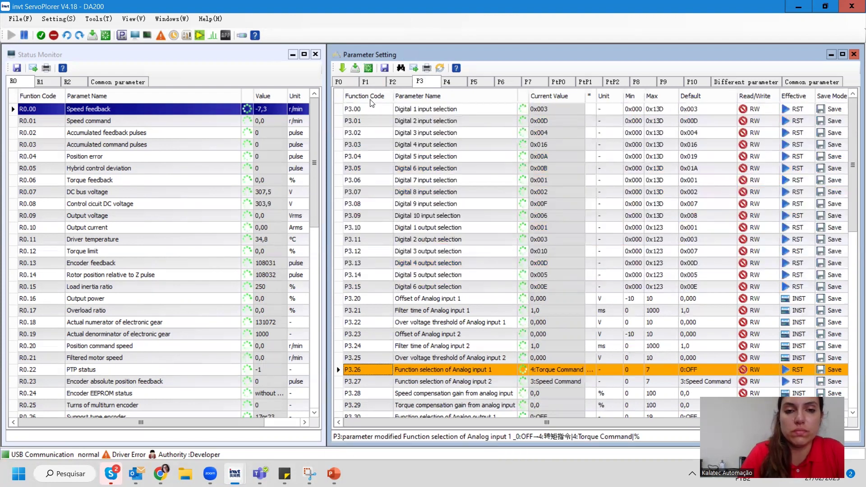
{"action": "left_click", "coordinate": [364, 70]}
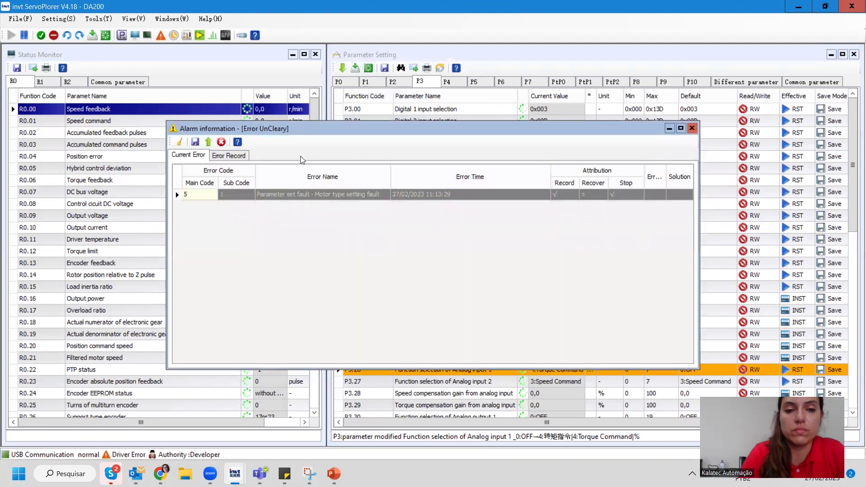
{"action": "left_click", "coordinate": [692, 129]}
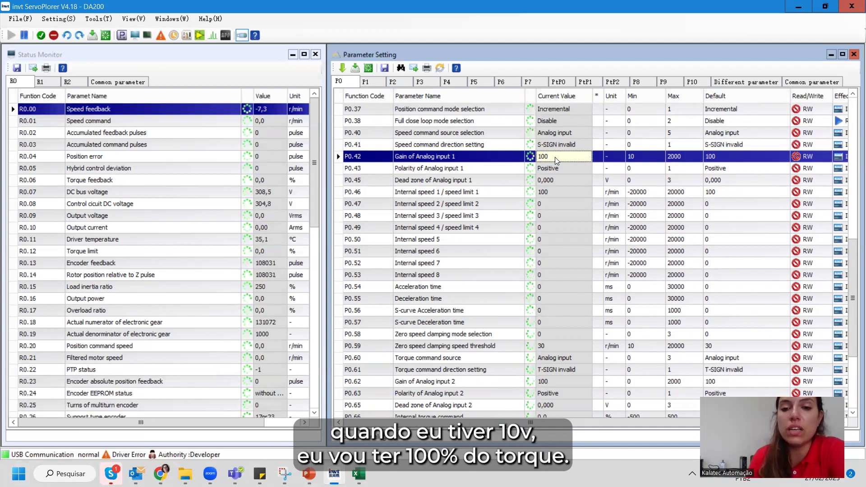
Step: Set the P0.42 gain of Analog input 1 to 30
{"action": "left_click", "coordinate": [555, 157]}
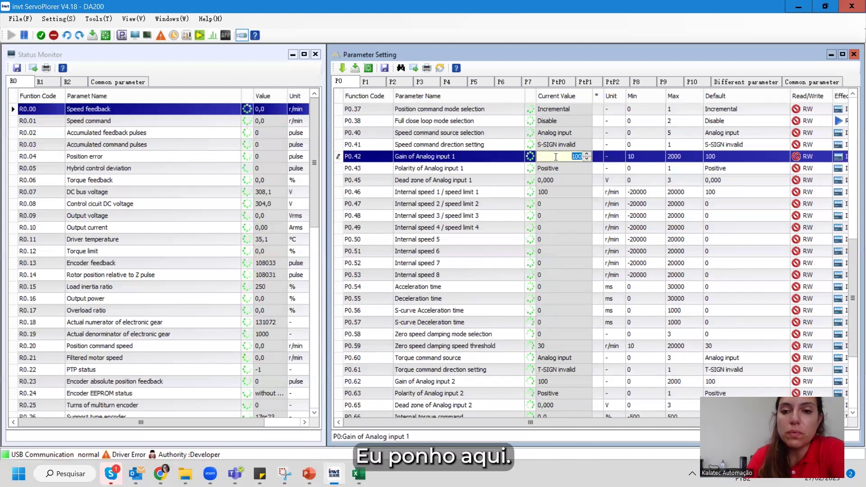
{"action": "type", "text": "30"}
{"action": "key", "text": "Return"}
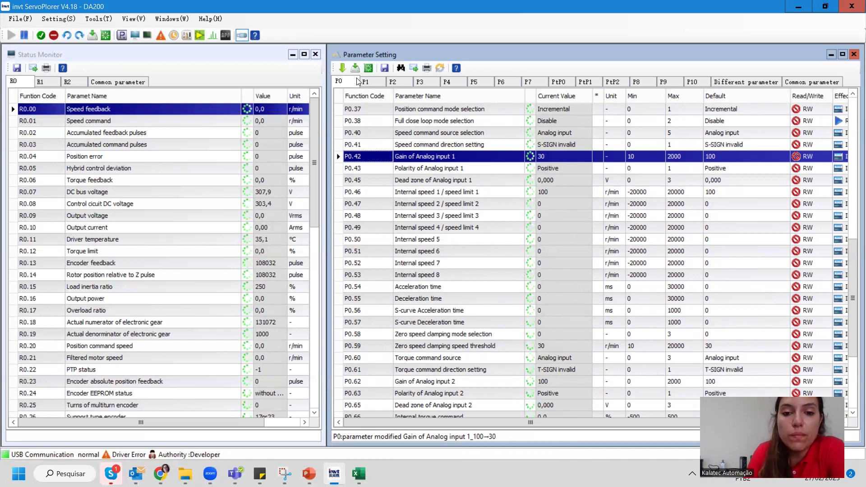
Step: Open the P0.45 dead zone of Analog input 1 and check the corrected voltage of AI 1 among the R1 status values
{"action": "left_click", "coordinate": [541, 180]}
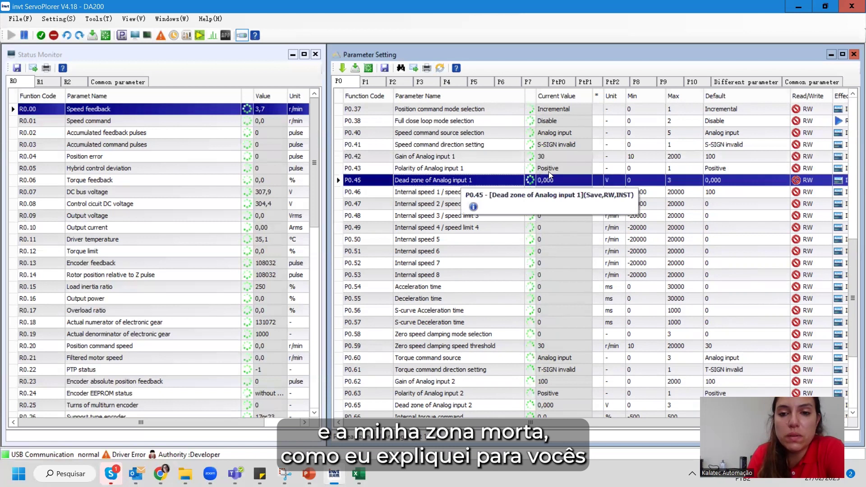
{"action": "left_click", "coordinate": [569, 179]}
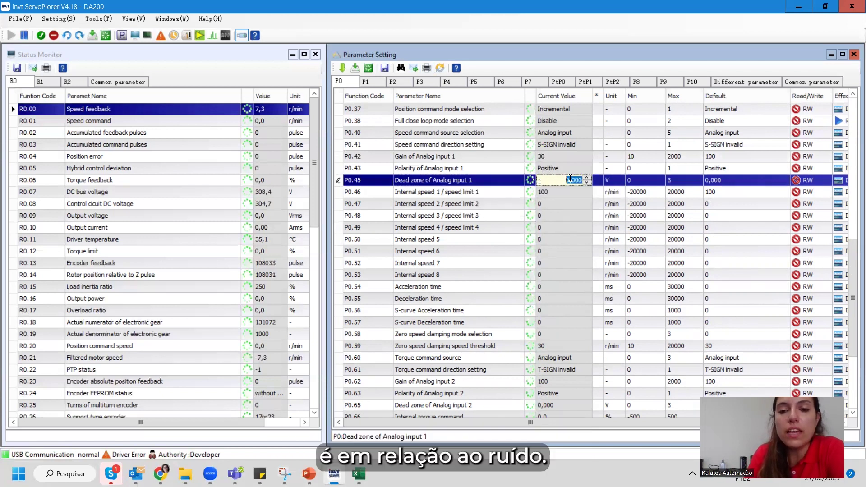
{"action": "left_click", "coordinate": [46, 83]}
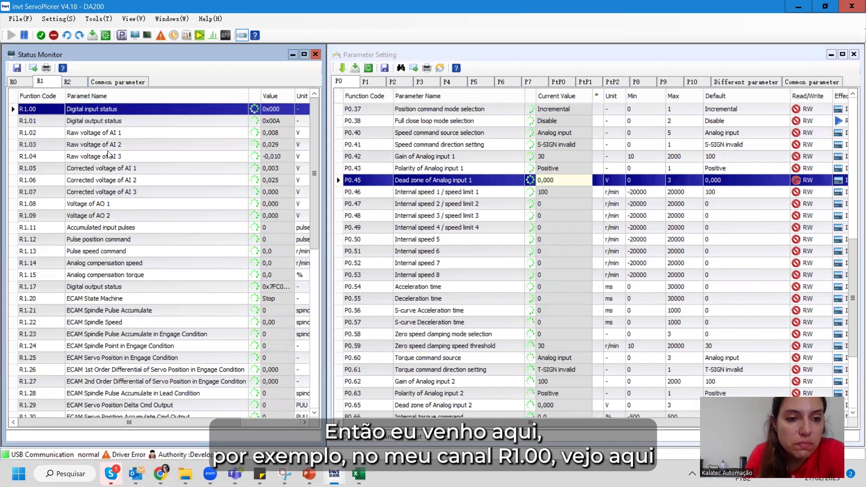
{"action": "left_click", "coordinate": [107, 169]}
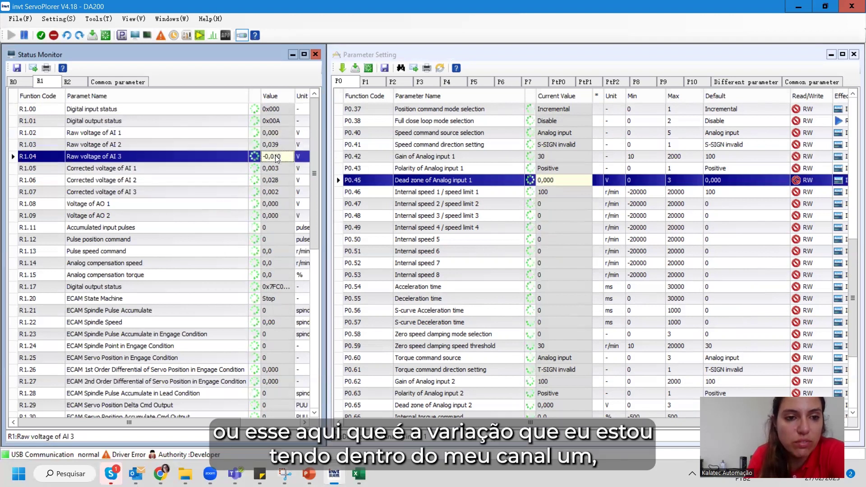
{"action": "left_click", "coordinate": [271, 168]}
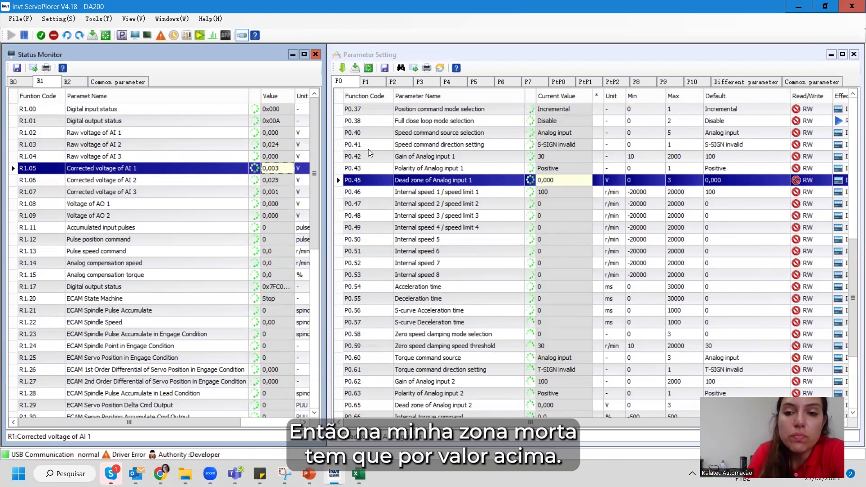
Step: Set the P0.45 dead zone of Analog input 1 to 0,05 V
{"action": "double_click", "coordinate": [571, 178]}
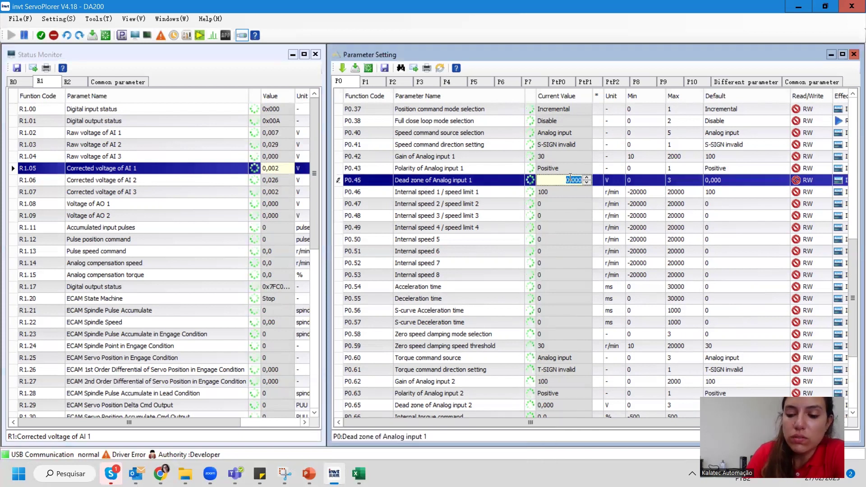
{"action": "left_click", "coordinate": [570, 178]}
{"action": "type", "text": "5"}
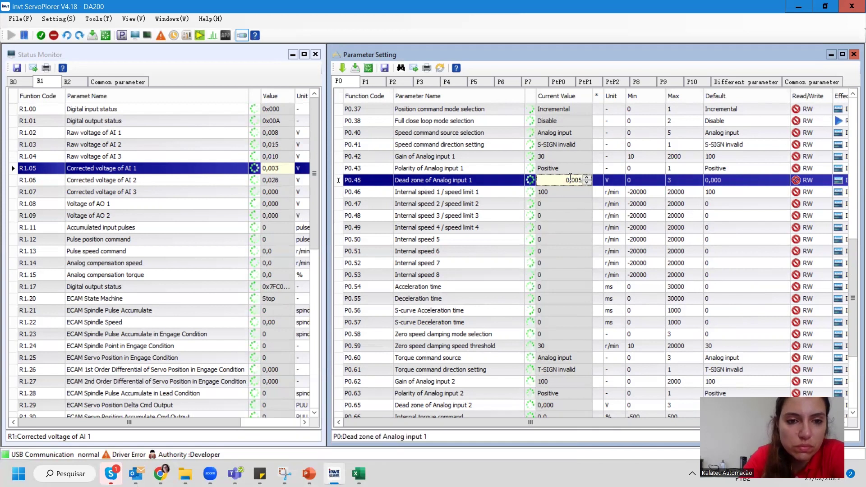
{"action": "key", "text": "BackSpace"}
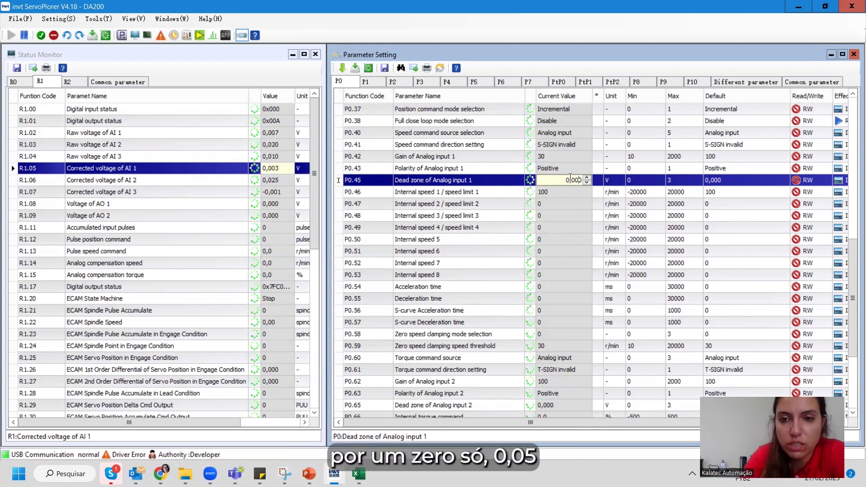
{"action": "type", "text": "5"}
{"action": "key", "text": "Return"}
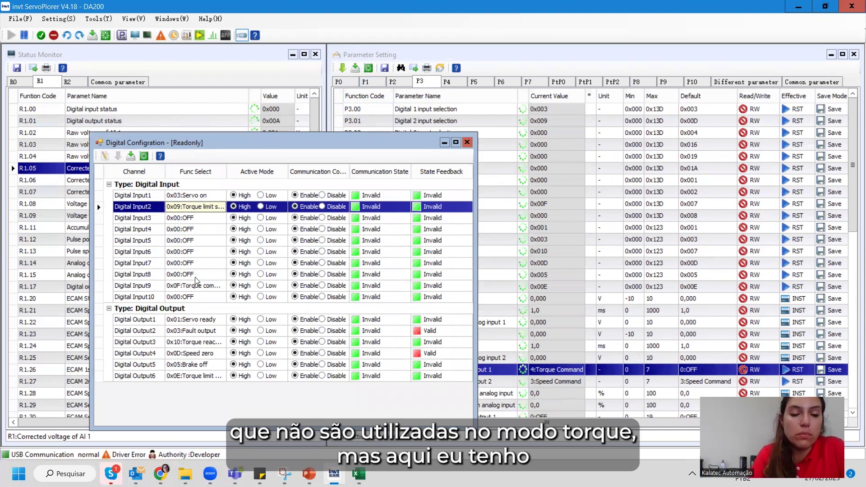
Step: Review the functions assigned to digital inputs 1, 2 and 9 in the digital configuration
{"action": "left_click", "coordinate": [198, 197]}
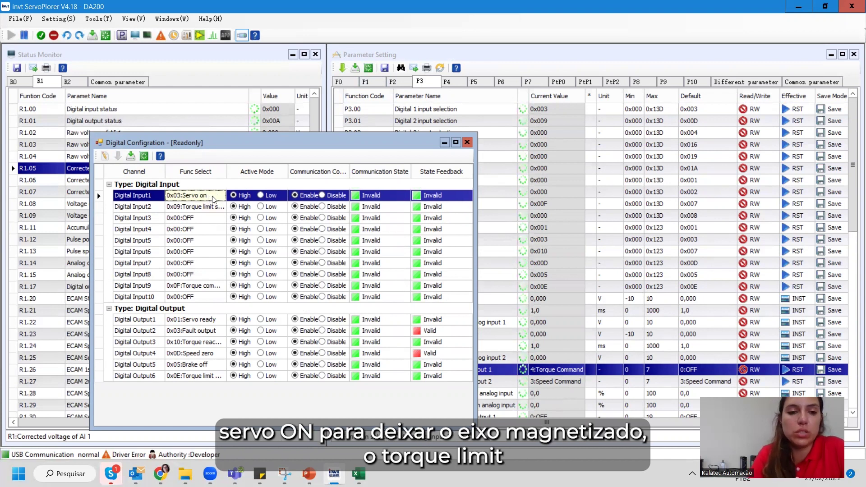
{"action": "left_click", "coordinate": [208, 210]}
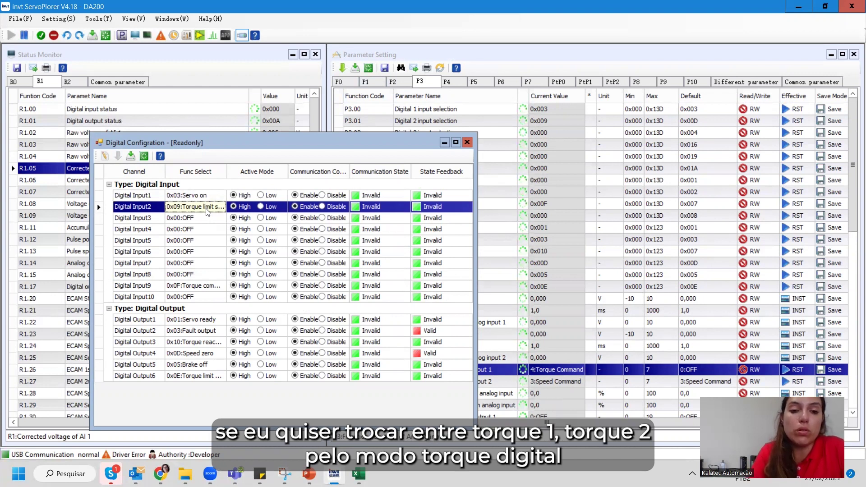
{"action": "left_click", "coordinate": [206, 287]}
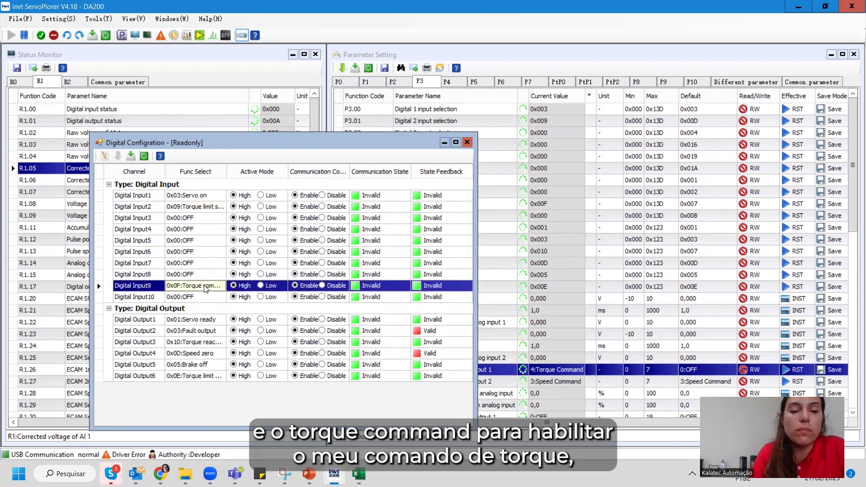